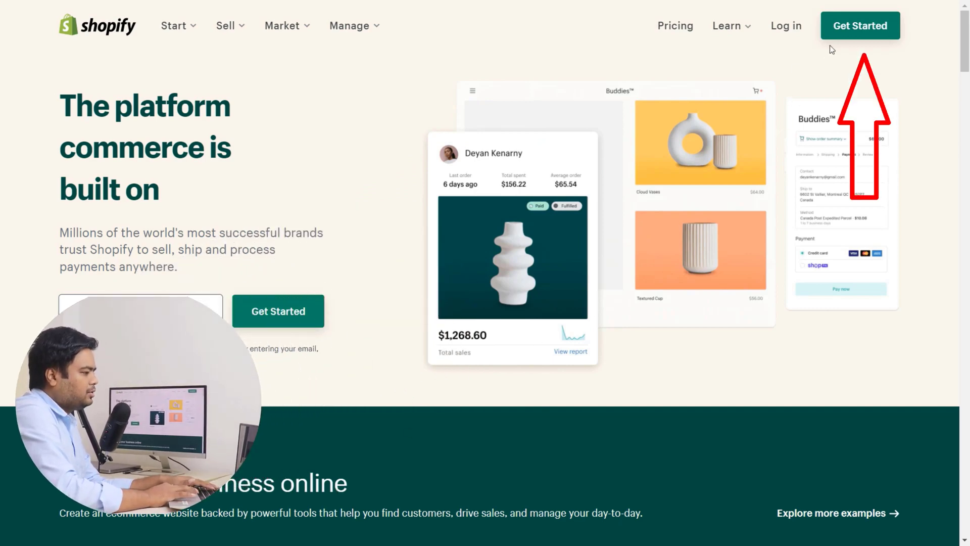
Step: Start the free 14-day trial with the account e-mail and password, and create a store named Ecomclips007
left_click(851, 32)
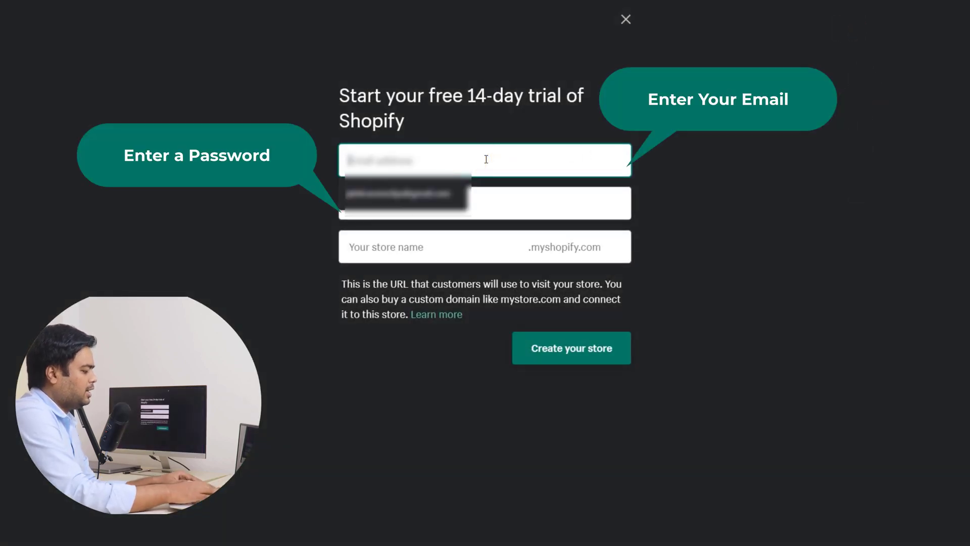
left_click(398, 194)
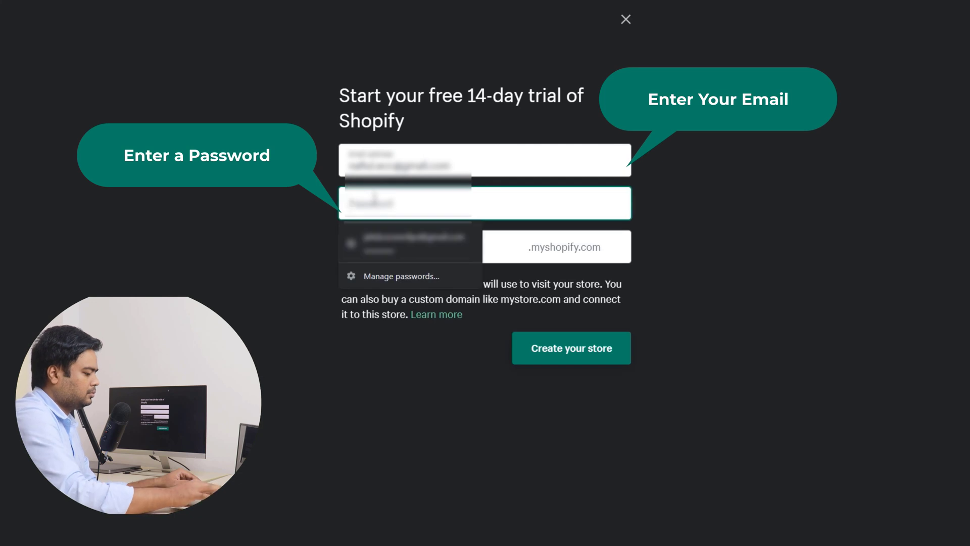
left_click(376, 250)
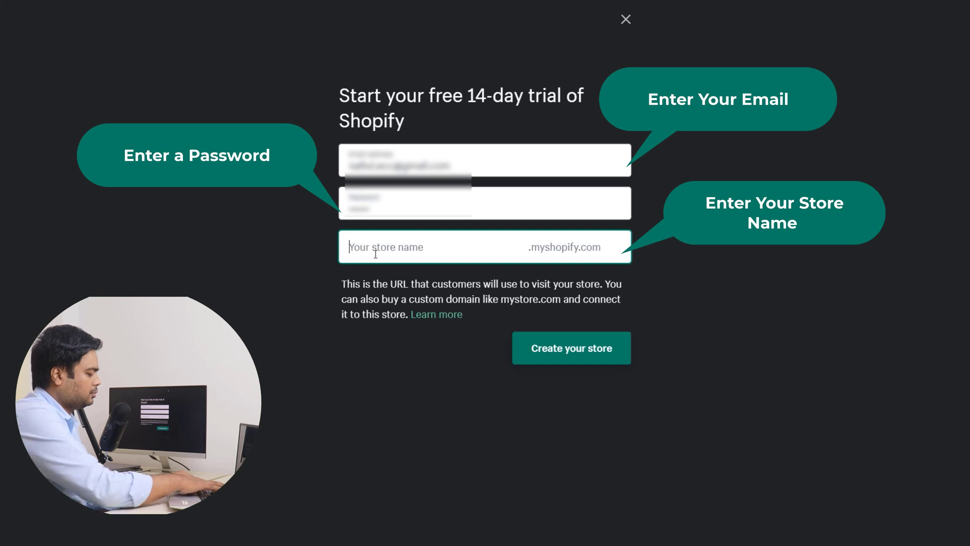
type("Ecomclipd")
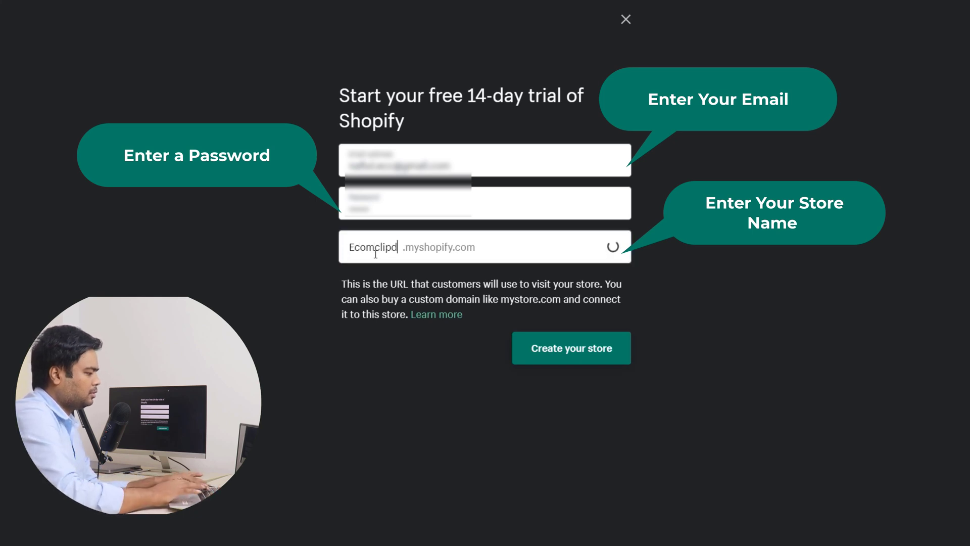
key("BackSpace")
type("s007")
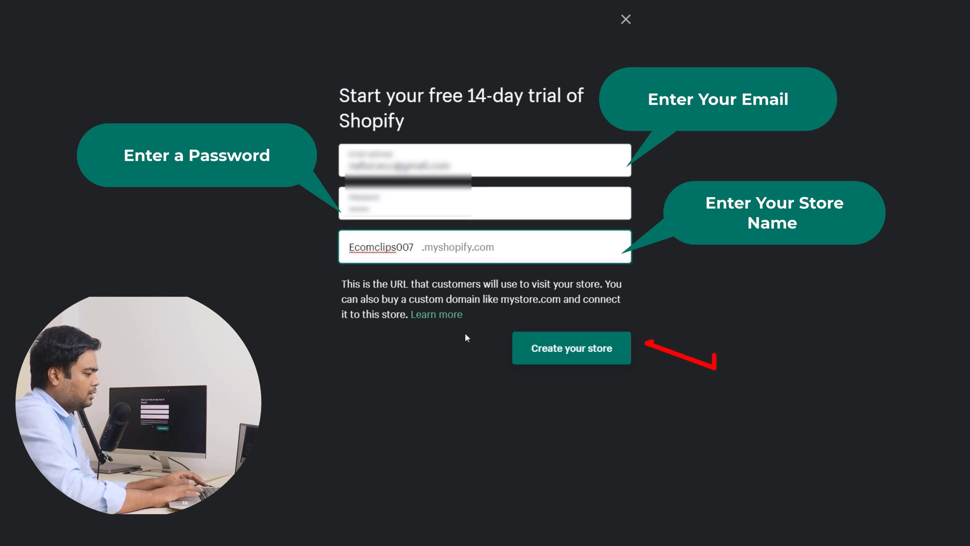
left_click(565, 355)
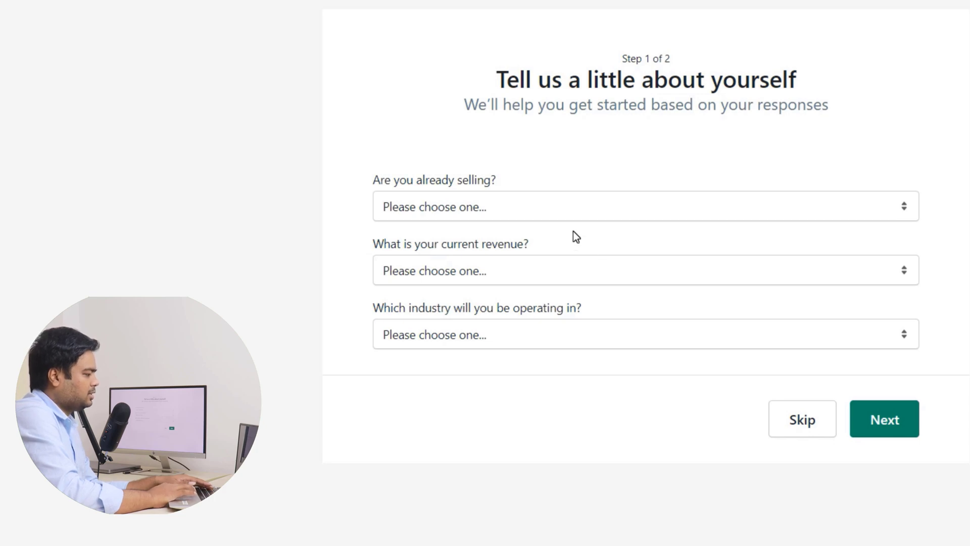
Step: Answer that products are not being sold yet and choose Facebook, Instagram and Google as additional online sales channels
left_click(594, 205)
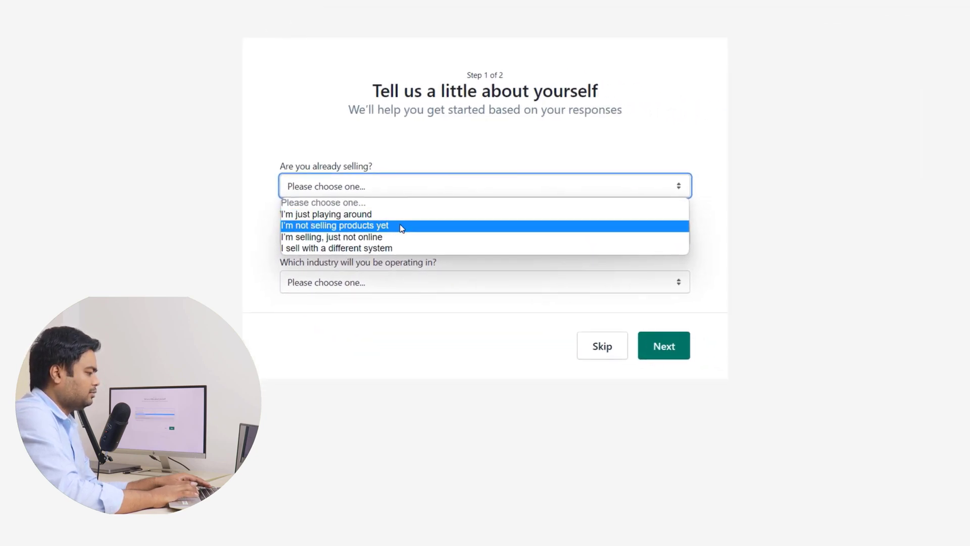
left_click(401, 225)
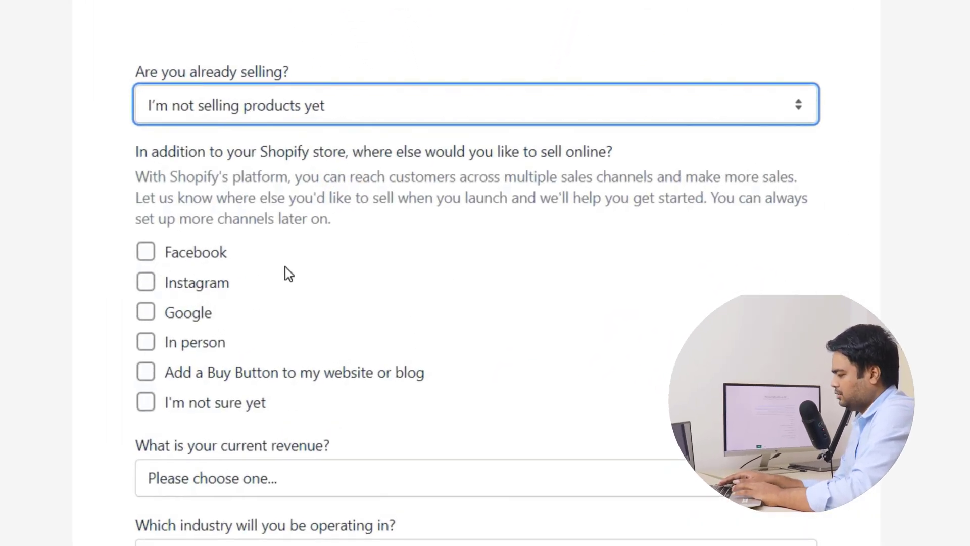
left_click(169, 249)
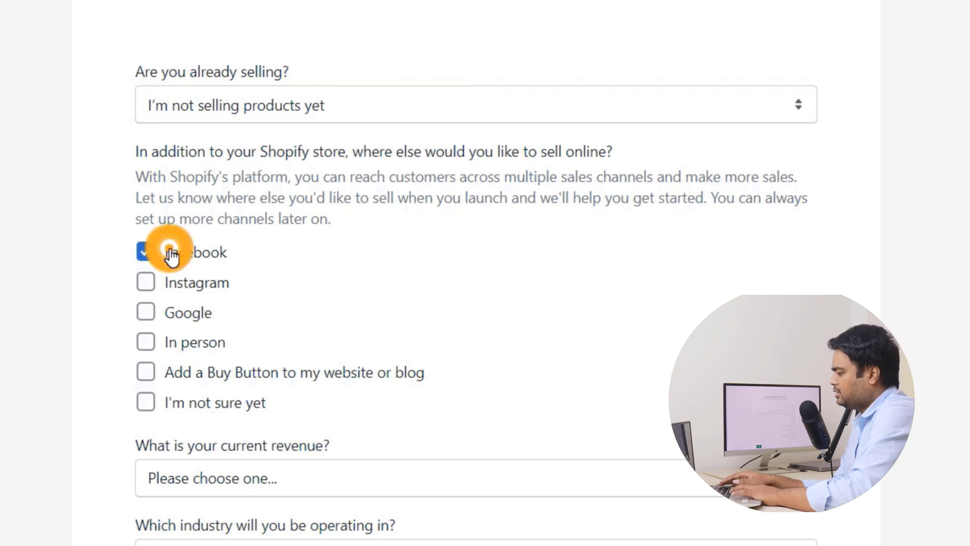
left_click(168, 283)
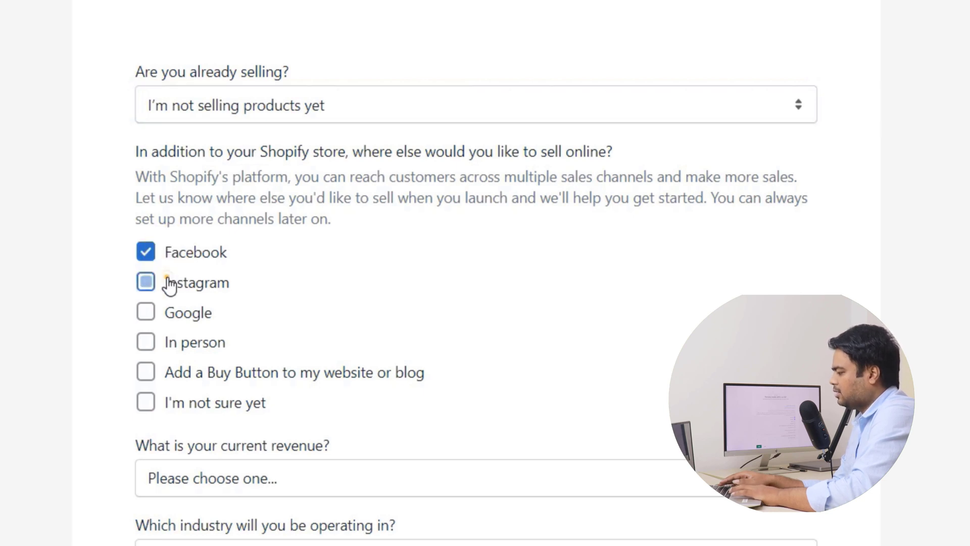
left_click(162, 312)
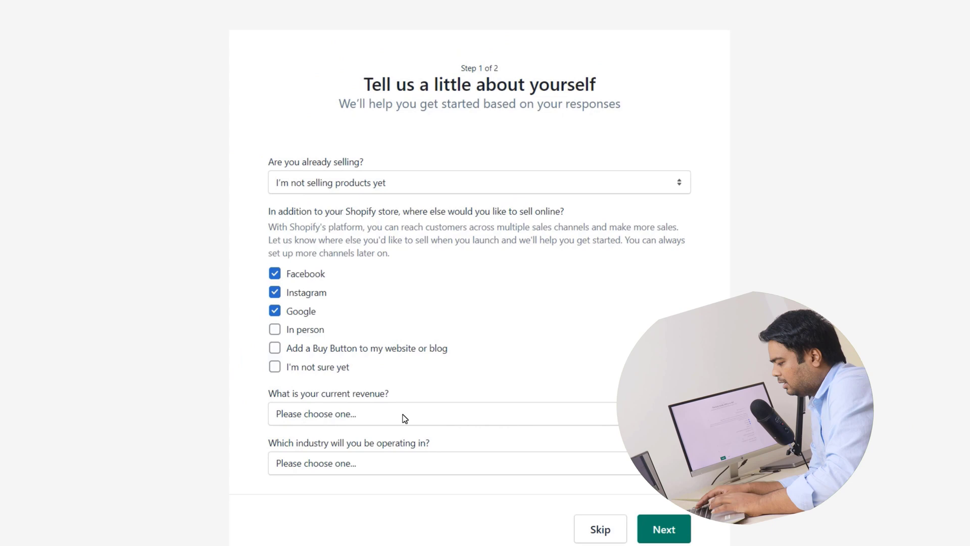
Step: Set the current revenue to ৳50,000 BDT to ৳250,000 BDT and the industry to Furniture, and continue to the business address form
left_click(404, 414)
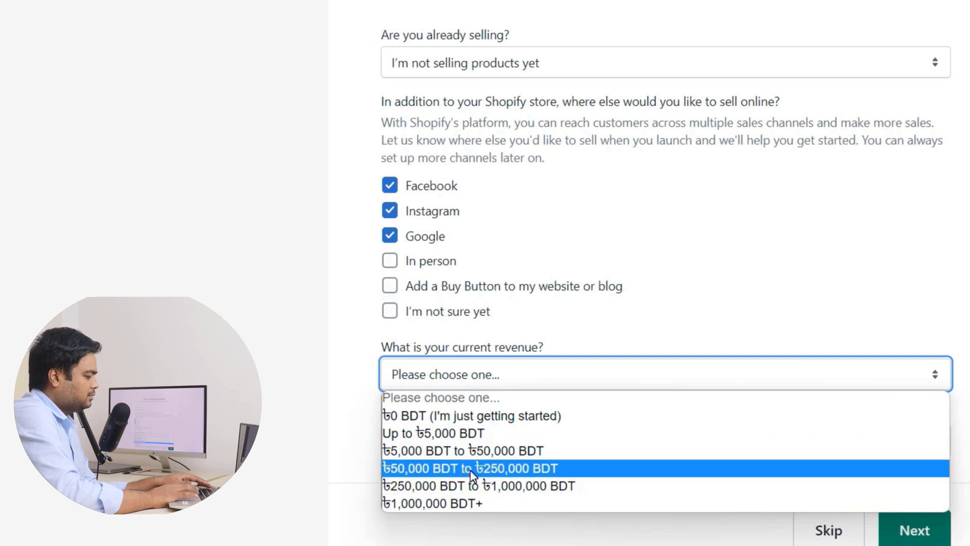
left_click(471, 469)
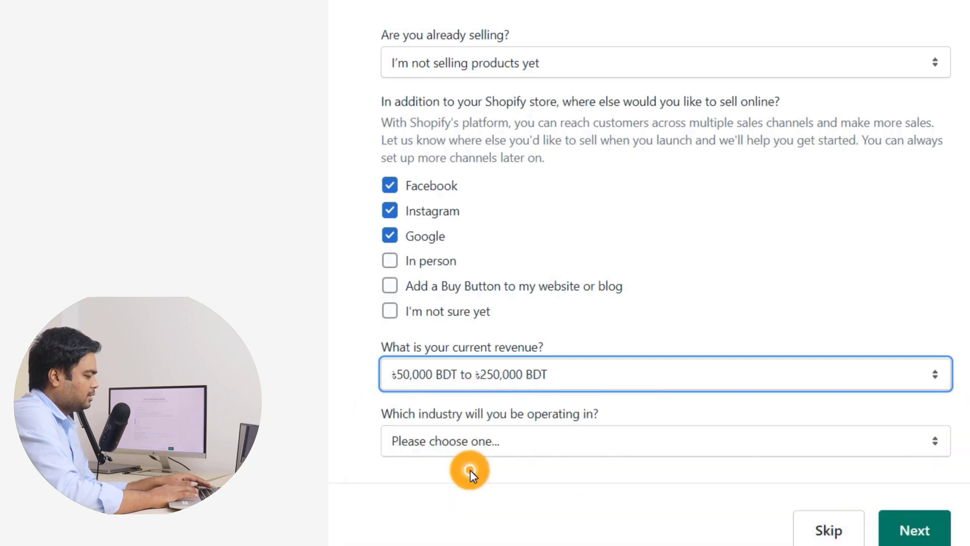
left_click(536, 440)
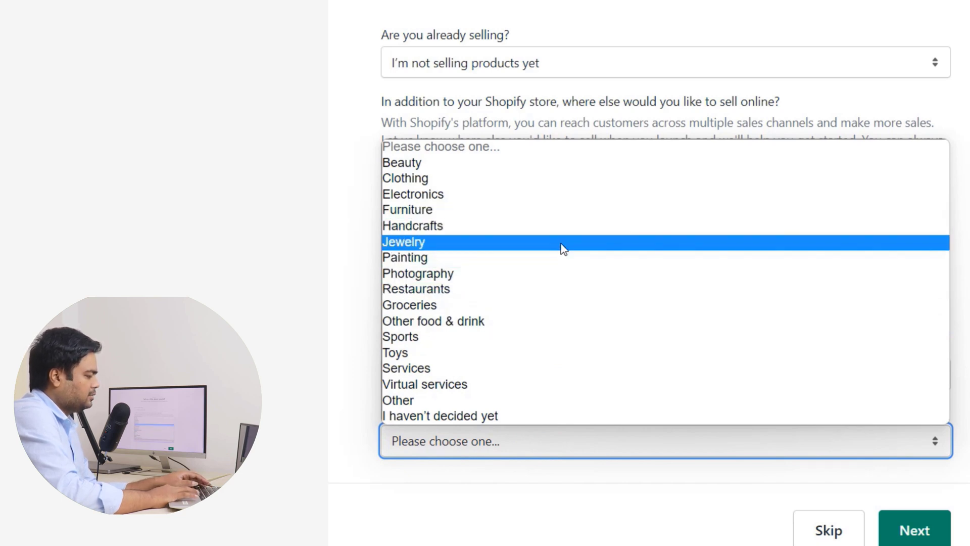
left_click(560, 216)
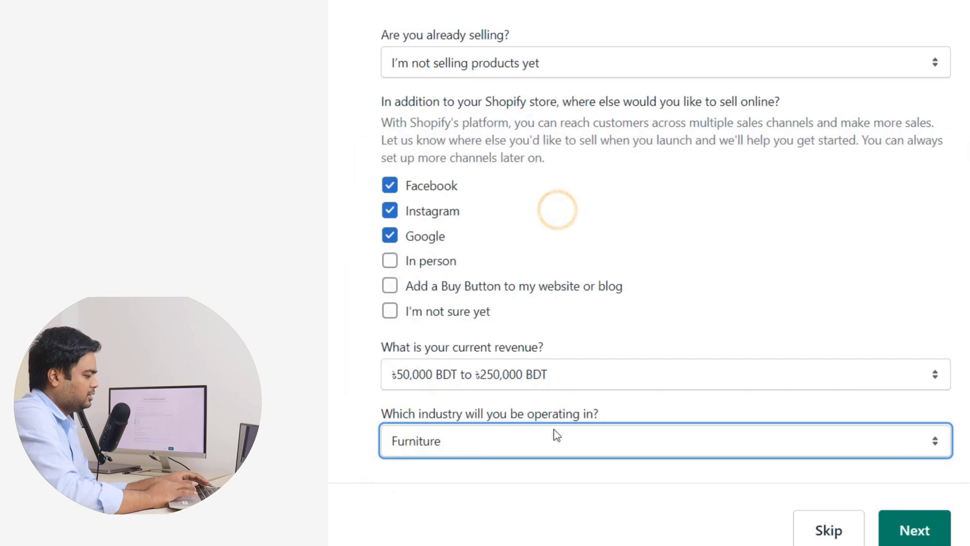
left_click(915, 531)
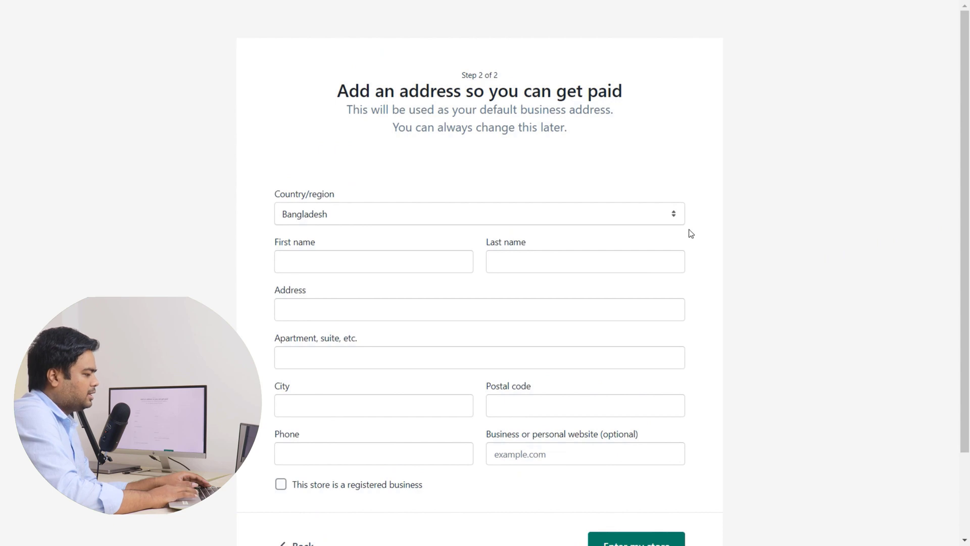
Step: Set the country/region of the business address to United States
left_click(675, 214)
left_click(675, 214)
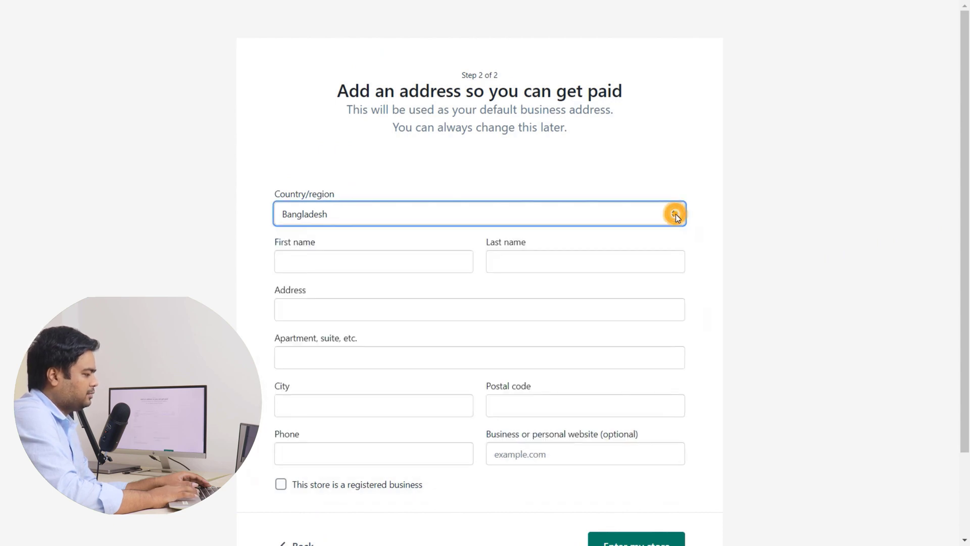
left_click(675, 214)
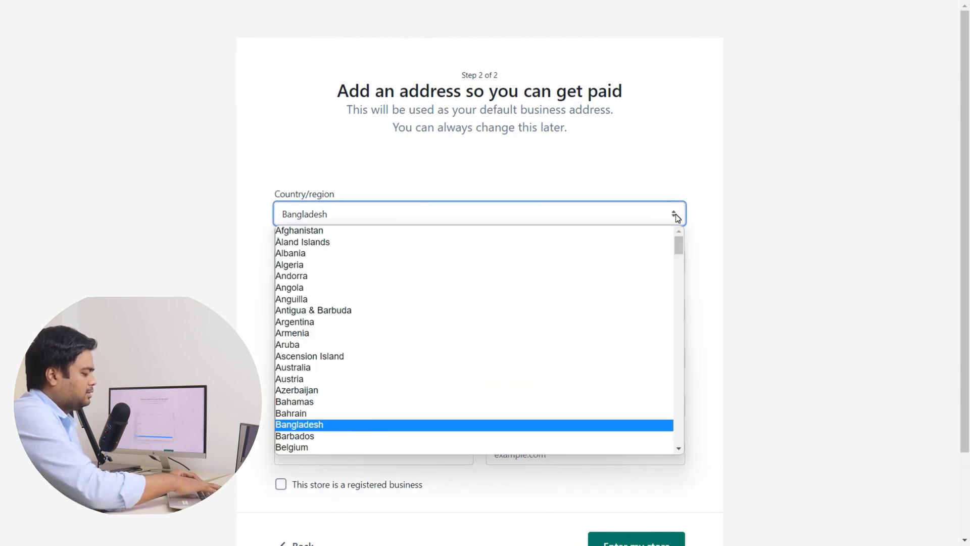
left_click_drag(679, 246, 675, 428)
left_click_drag(825, 463, 824, 476)
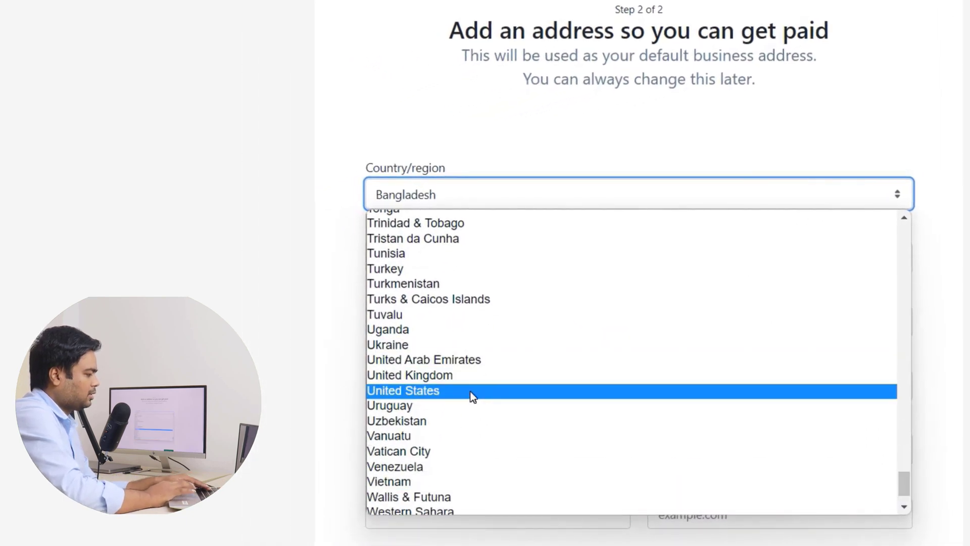
left_click(472, 396)
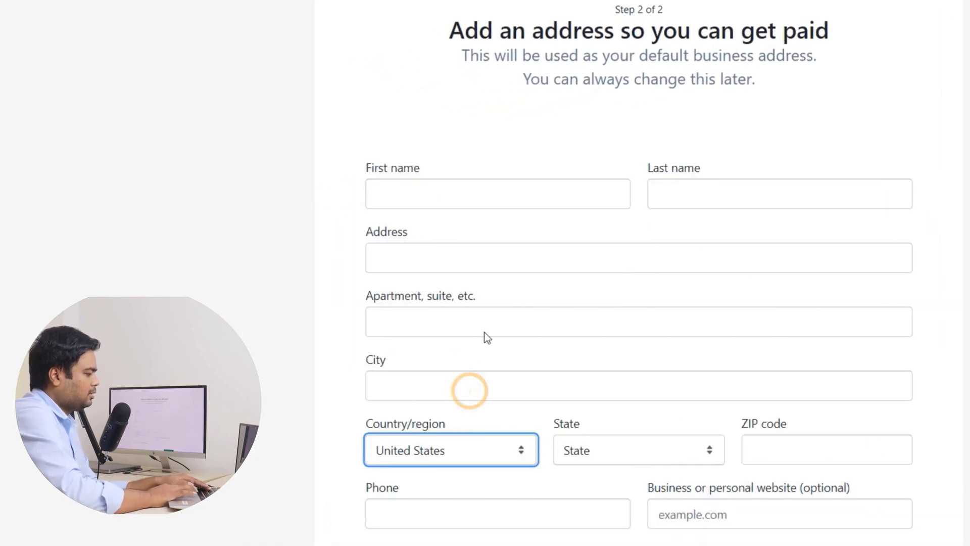
Step: Fill in the owner's first and last name and the business address with city, state and ZIP code, leaving the optional apartment field empty
left_click(554, 204)
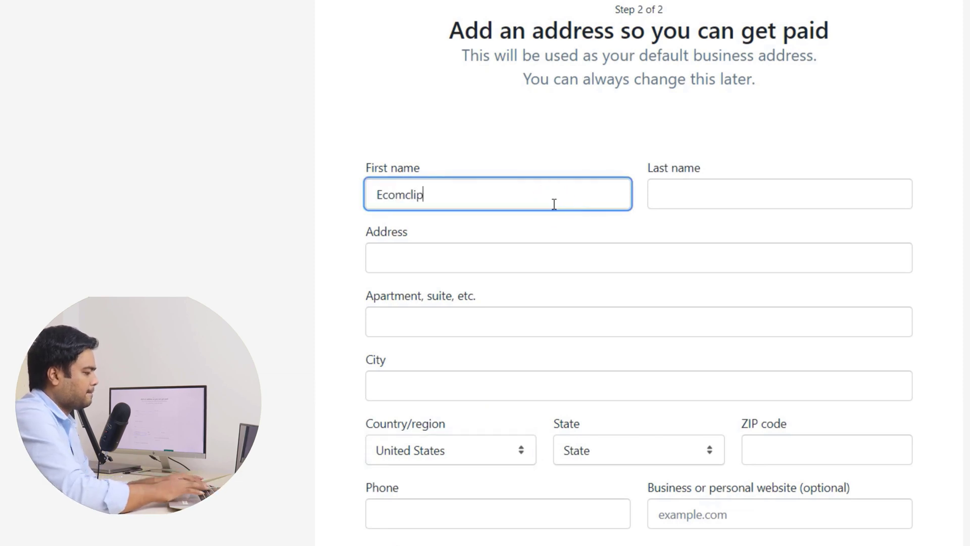
left_click(771, 198)
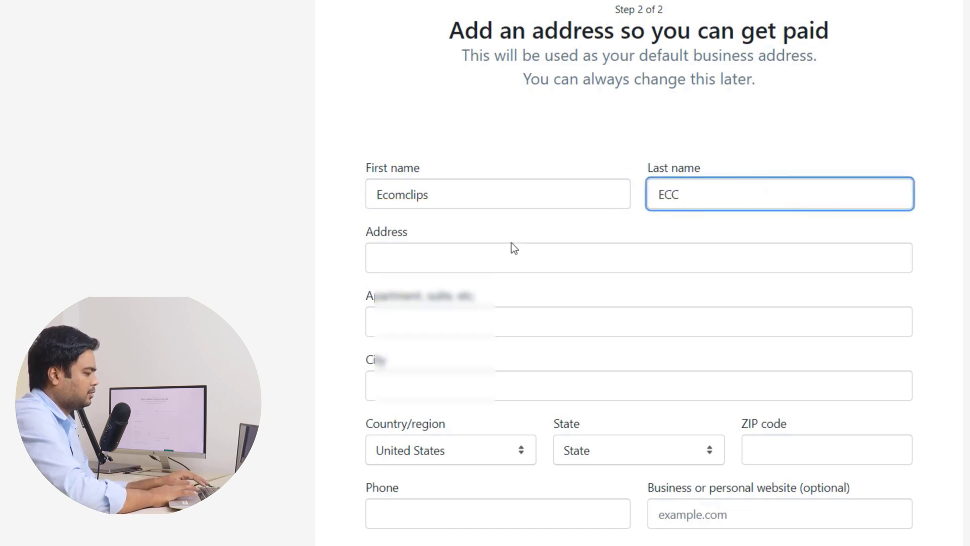
left_click(498, 266)
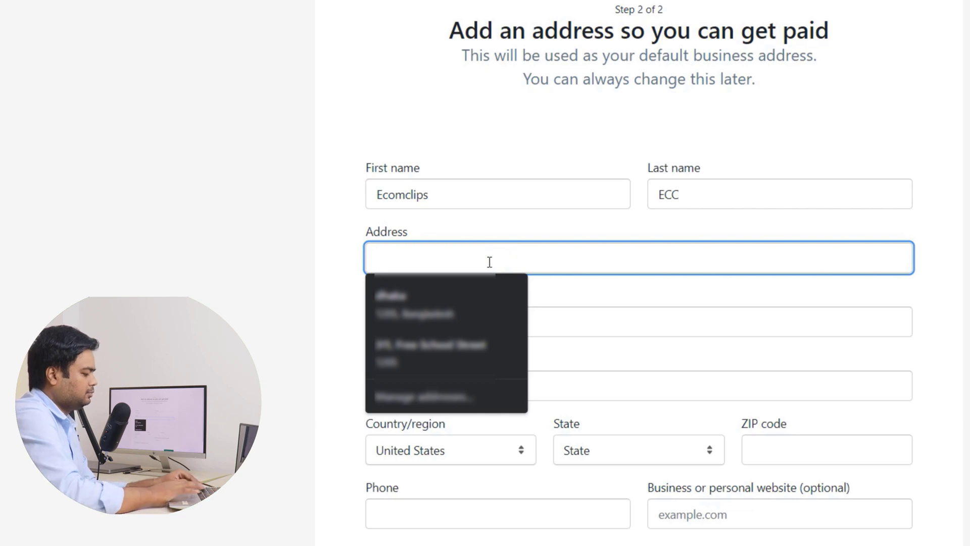
left_click(489, 261)
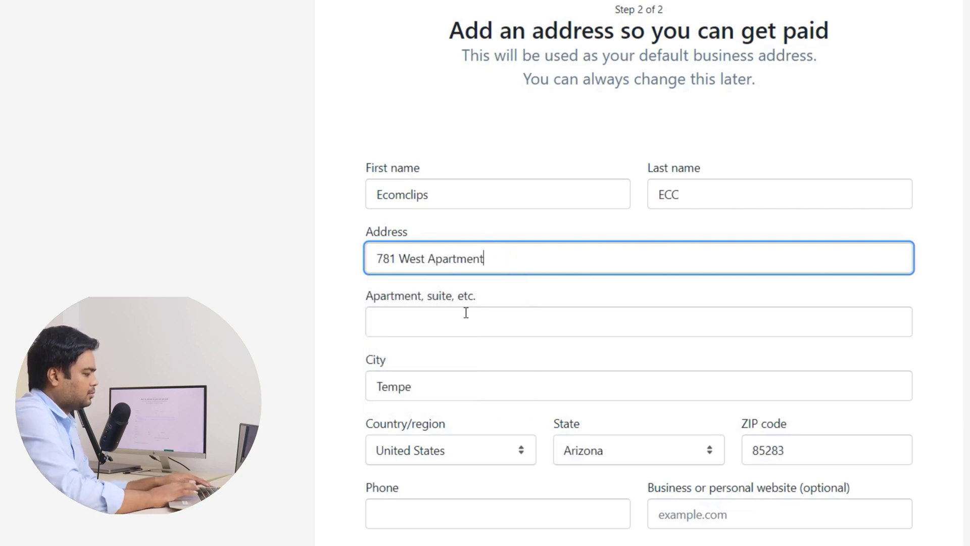
left_click(465, 312)
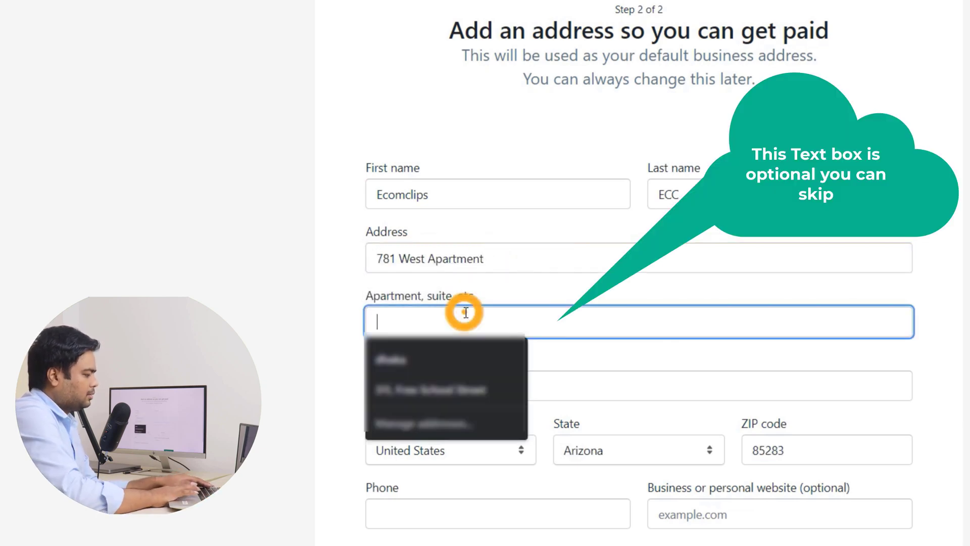
left_click(947, 345)
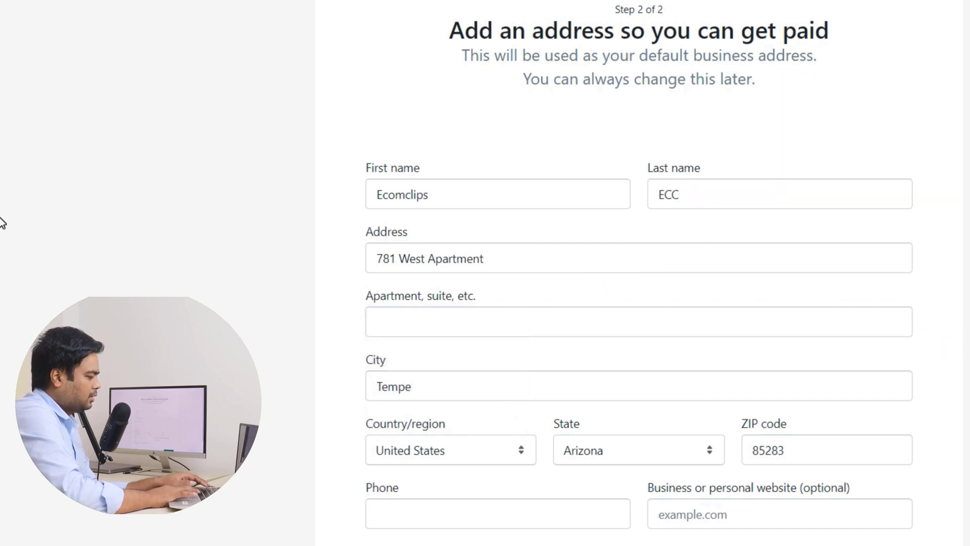
Step: Enter the phone number, mark the store as a registered business, and enter the store's admin
scroll(2, 222, "down", 2)
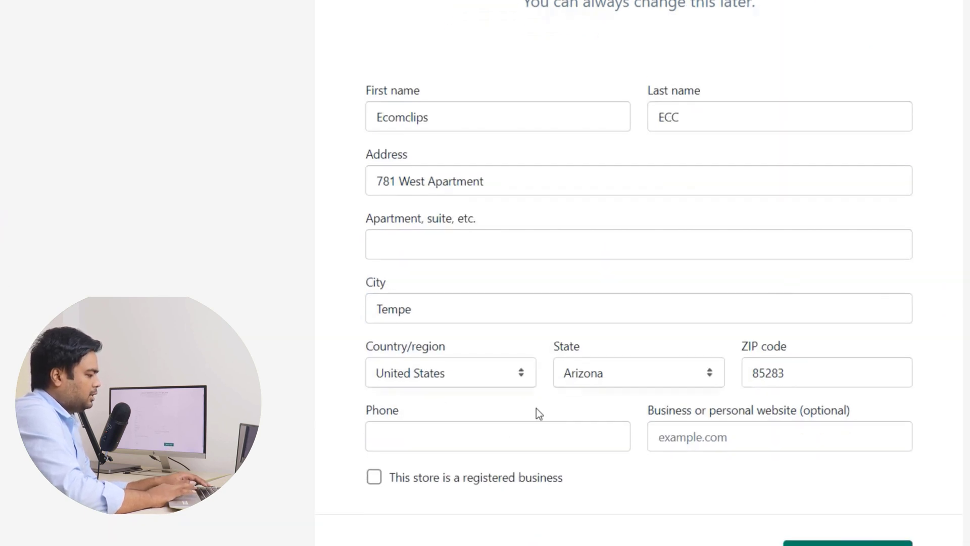
left_click(505, 432)
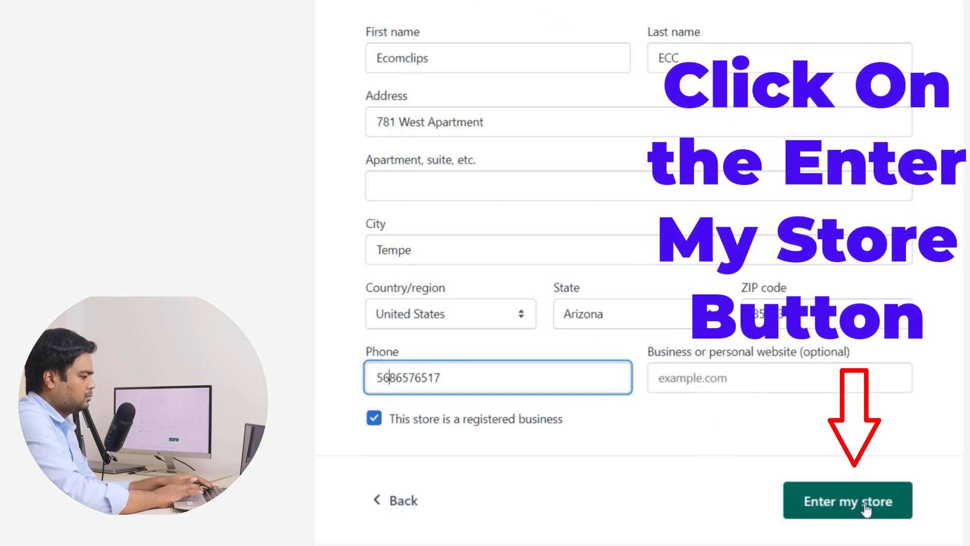
left_click(859, 516)
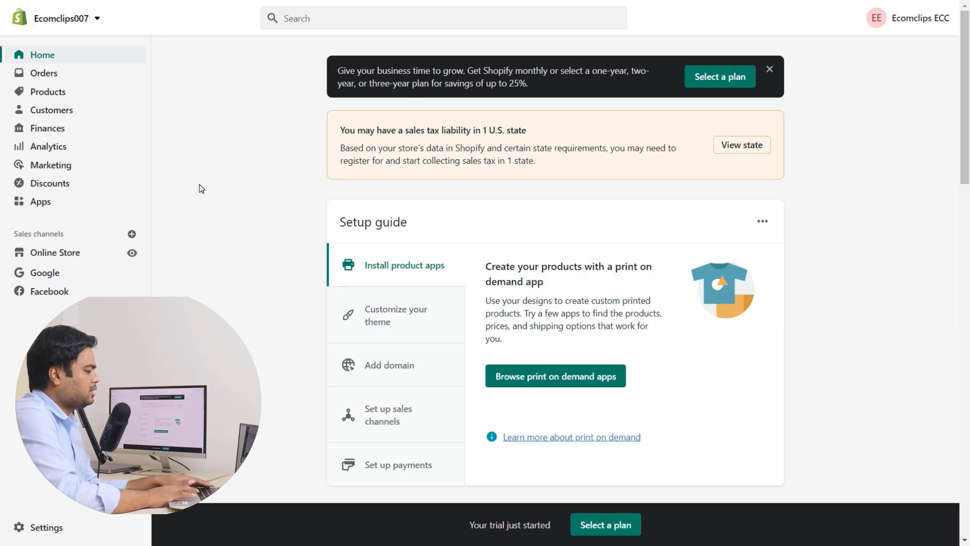
Step: Open the online store's Themes page and review the current theme and store speed sections
left_click(86, 257)
scroll(2, 268, "down", 5)
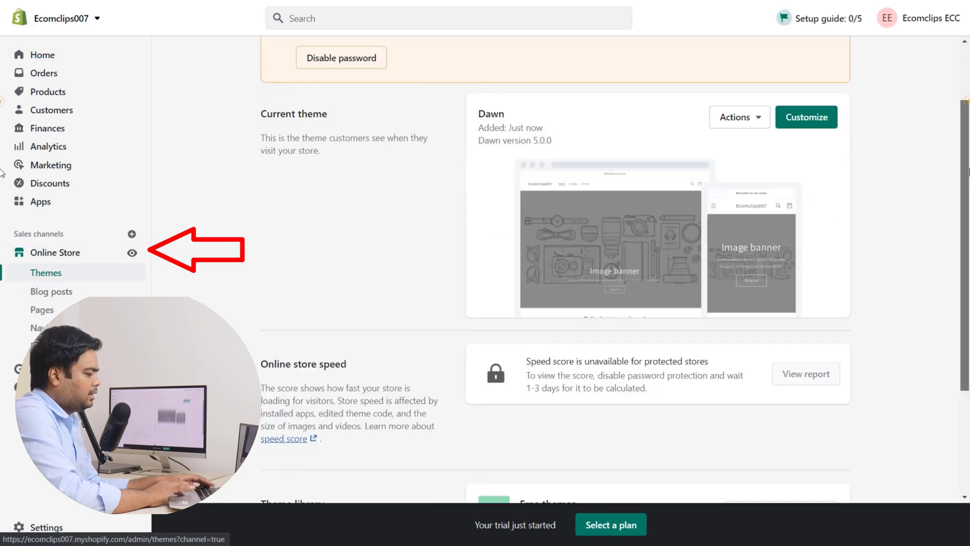
scroll(958, 106, "up", 5)
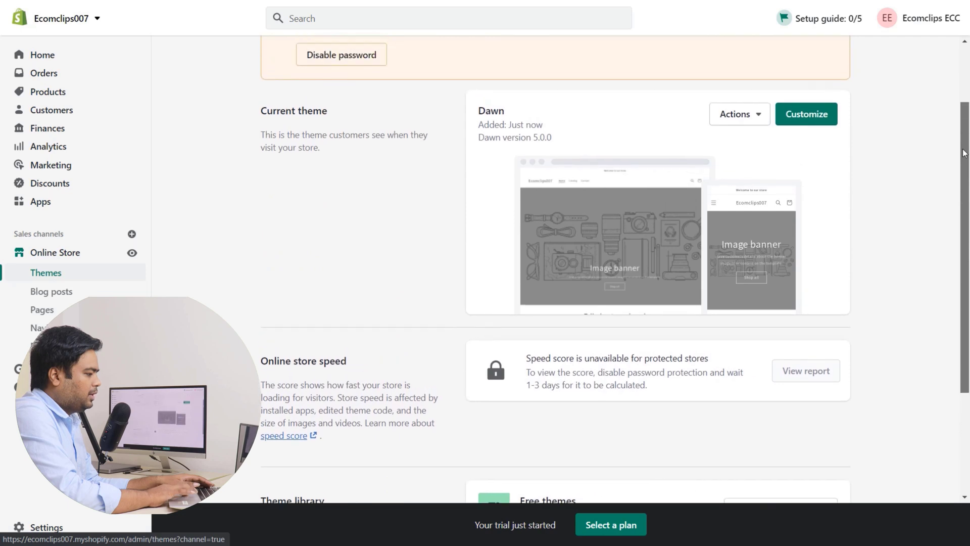
scroll(960, 101, "down", 1)
scroll(962, 96, "up", 1)
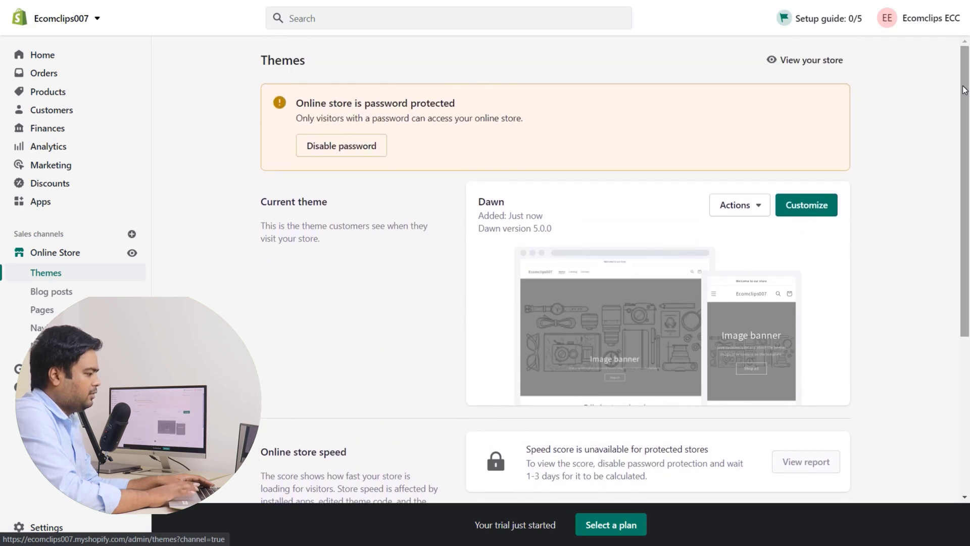
Step: Open the free themes collection from the theme library and browse the available themes
scroll(960, 86, "down", 5)
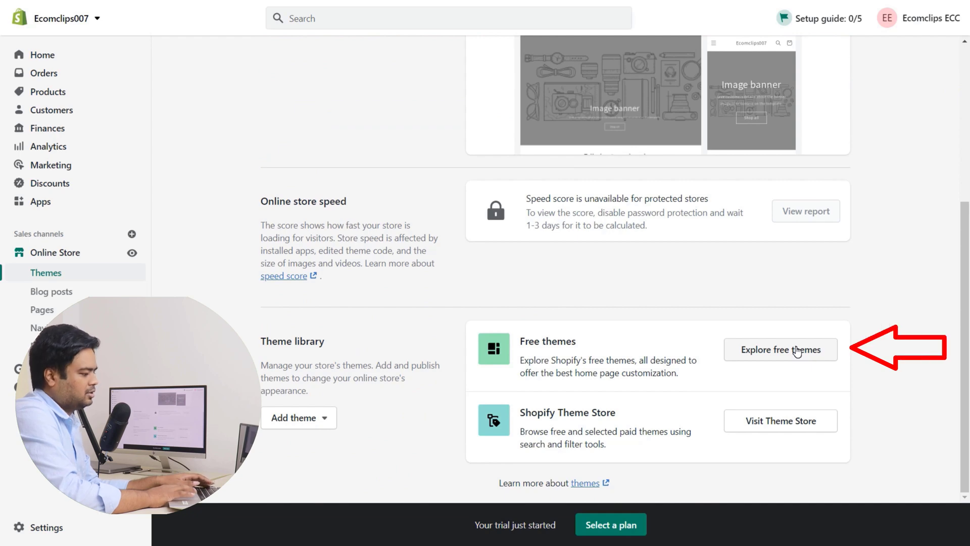
left_click(796, 350)
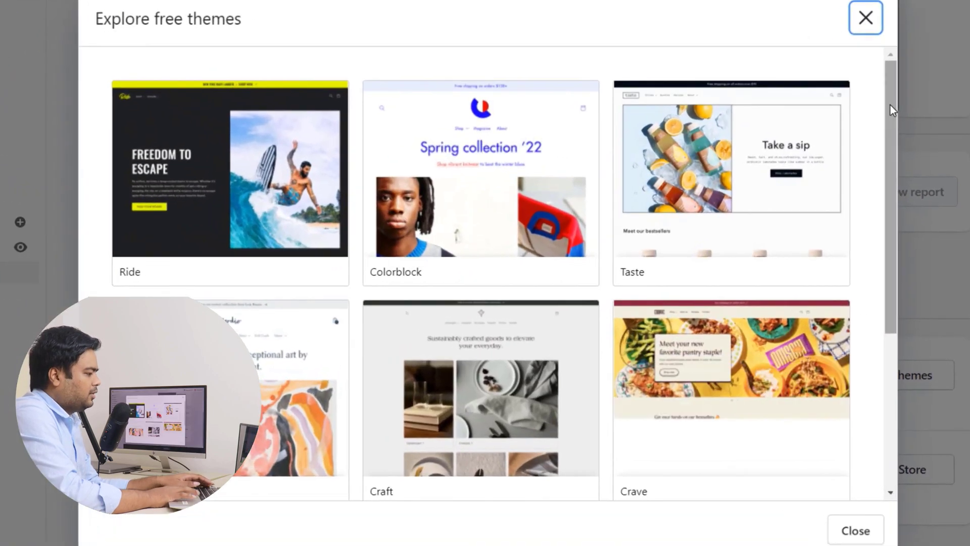
left_click_drag(890, 105, 887, 84)
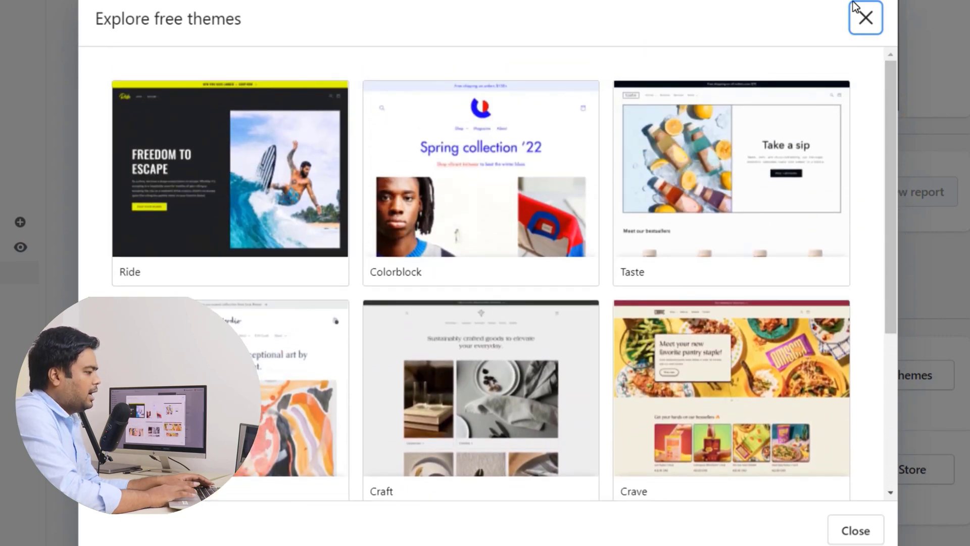
Step: Close the free themes collection and open the current Dawn theme for customization
left_click(865, 17)
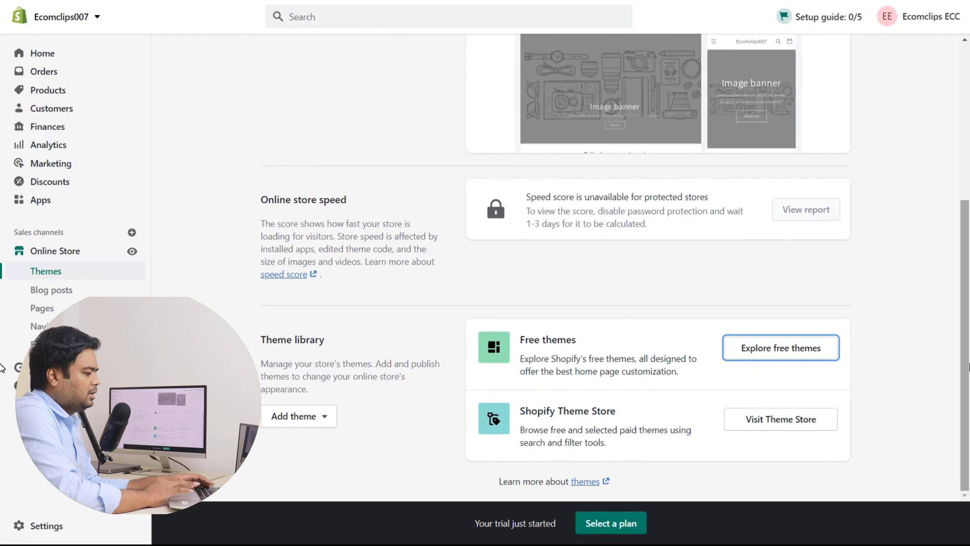
scroll(556, 252, "up", 2)
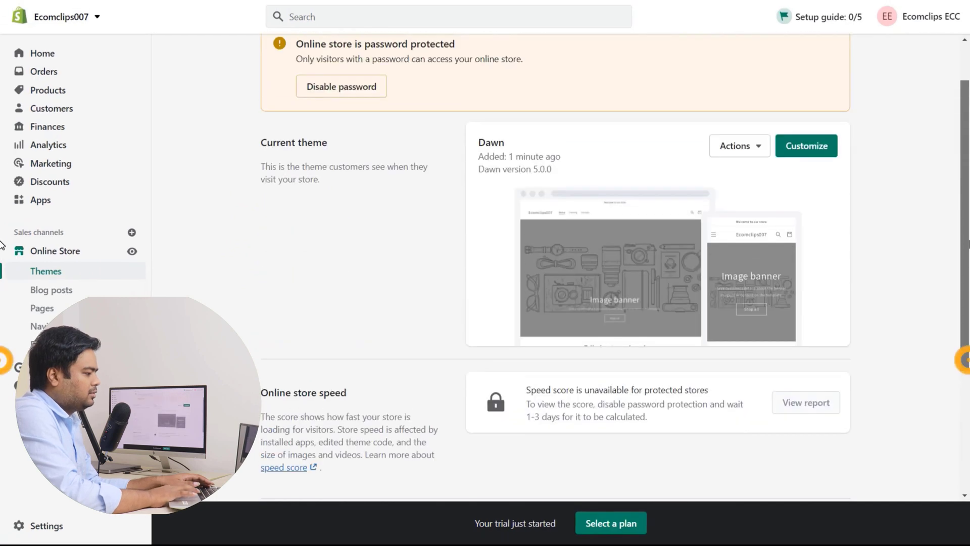
left_click(758, 152)
left_click(810, 147)
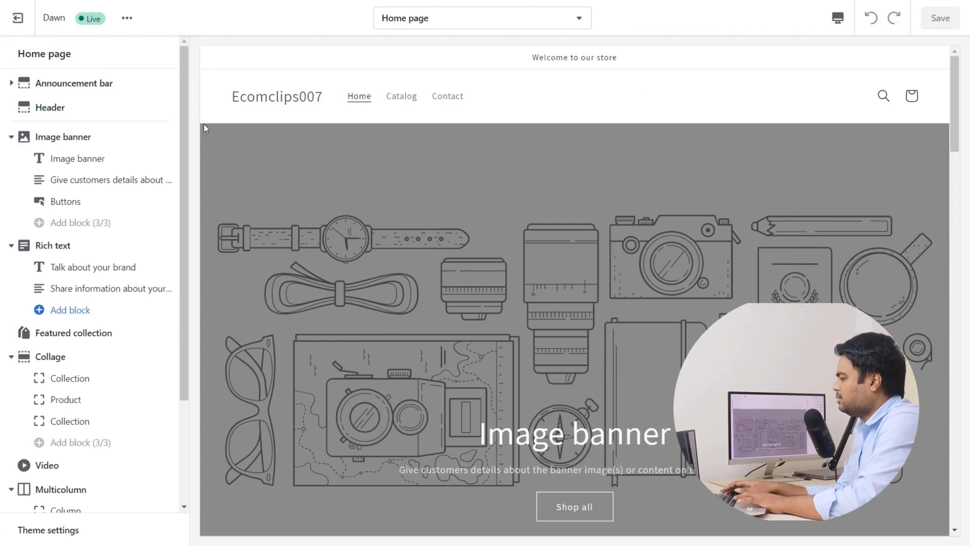
Step: Review the heading and description text settings of the home page's Image banner section, then look over the page preview
left_click_drag(184, 118, 199, 91)
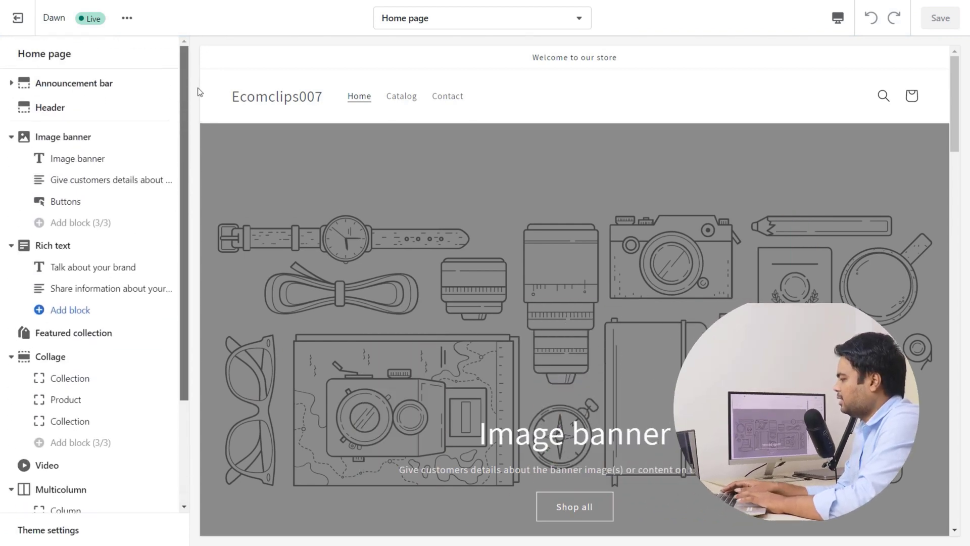
left_click(93, 160)
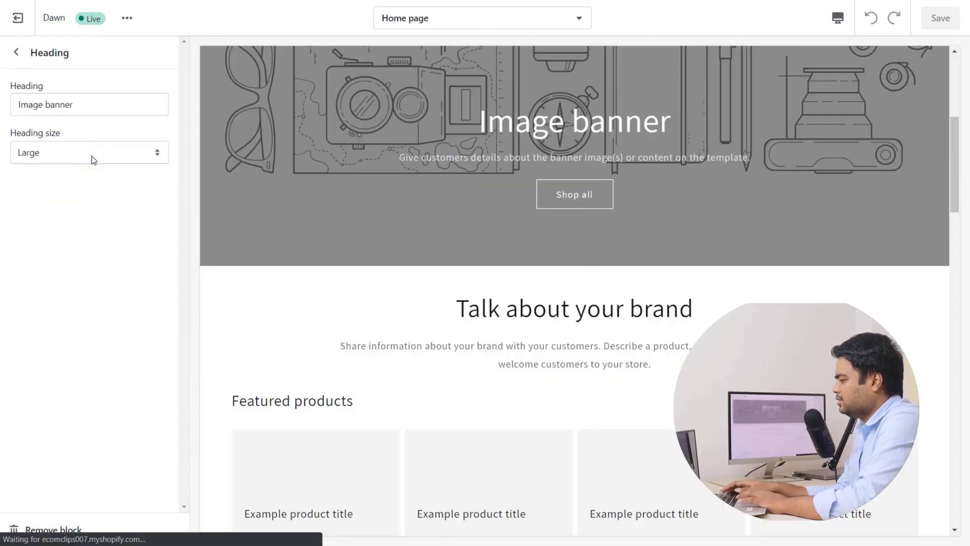
left_click(16, 52)
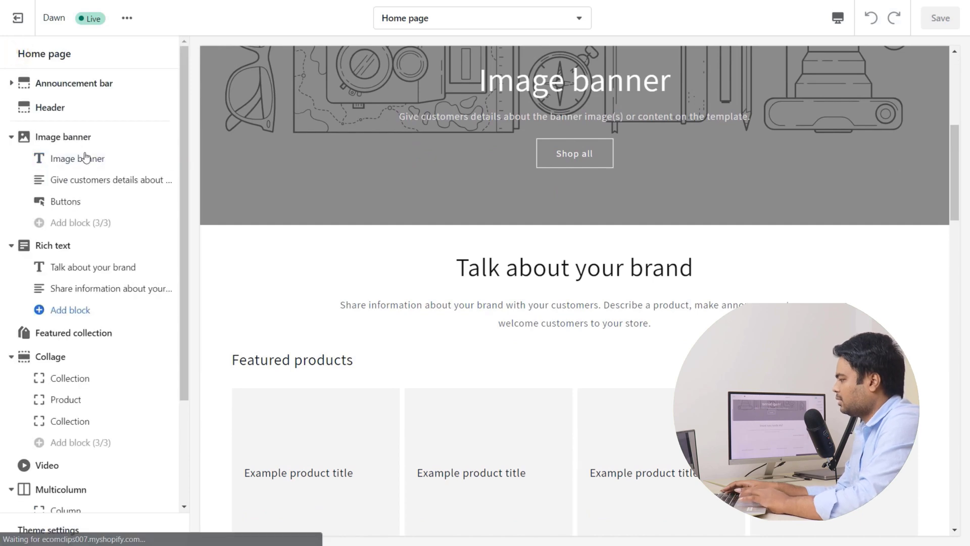
left_click(95, 181)
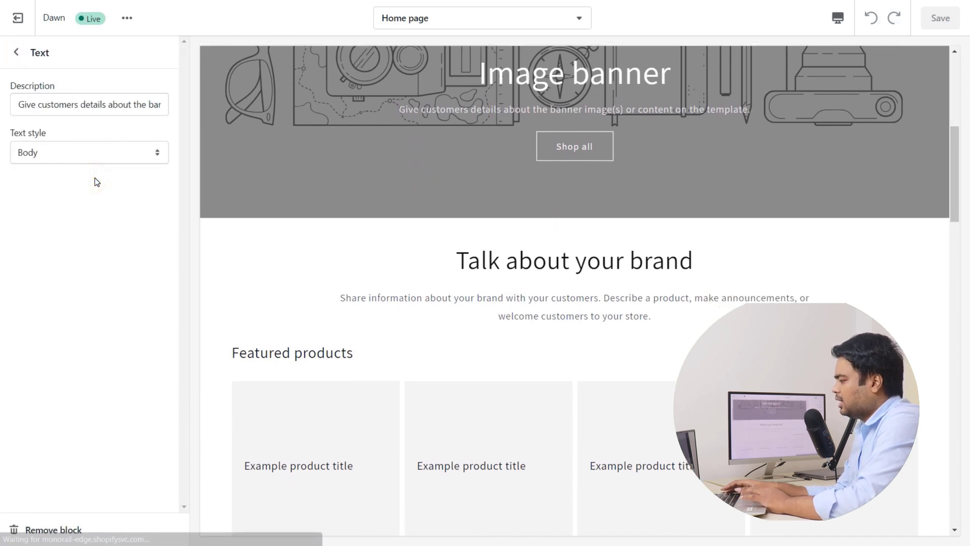
left_click(15, 52)
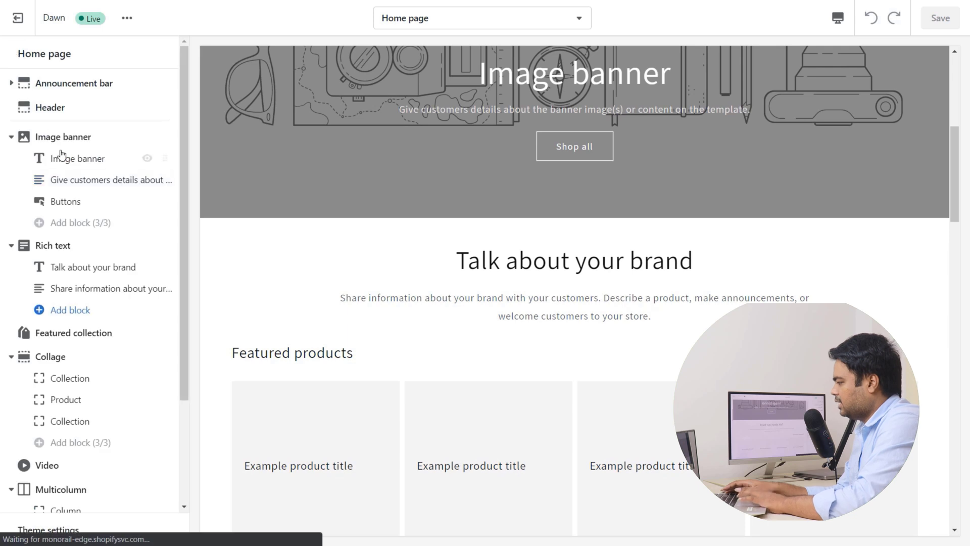
mouse_move(183, 123)
left_mouse_down()
mouse_move(190, 277)
mouse_move(171, 134)
left_mouse_up()
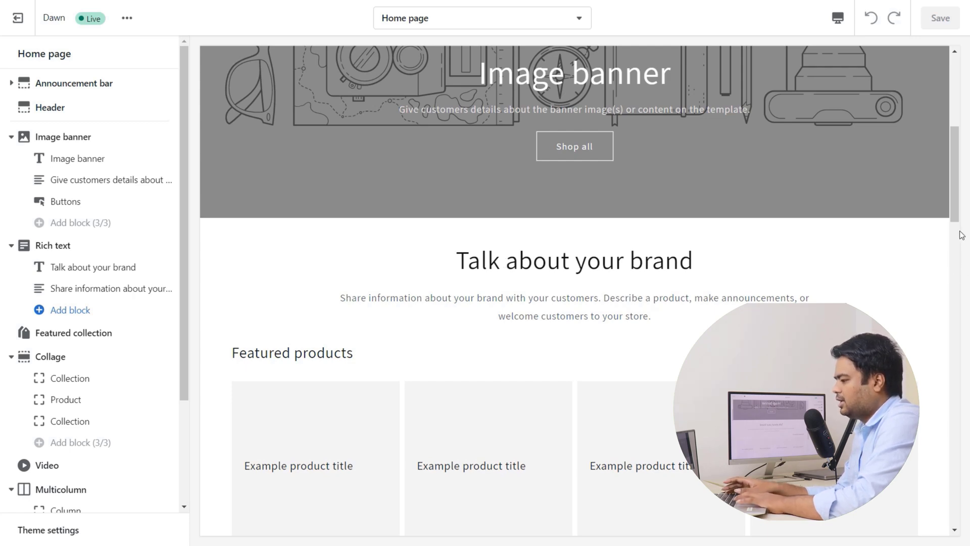
left_click_drag(955, 220, 948, 112)
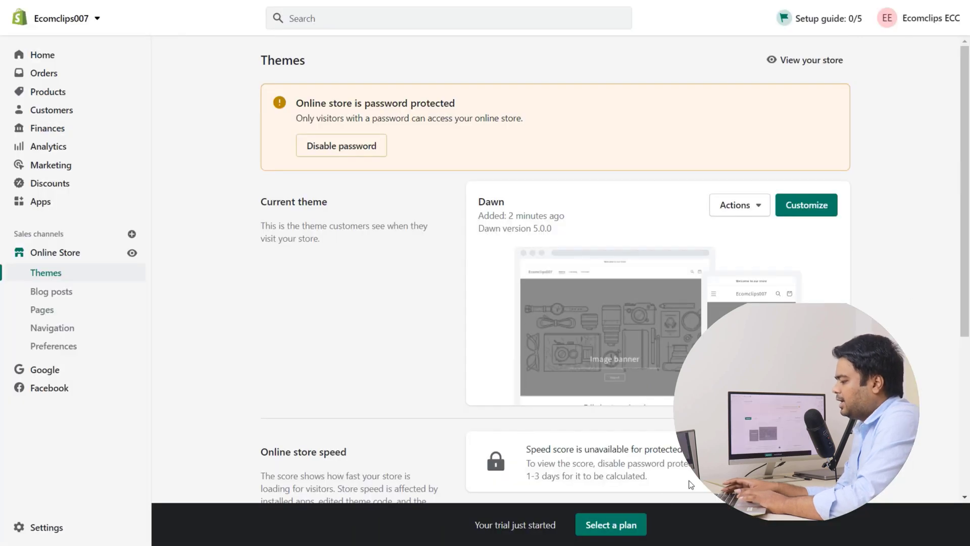
Step: Open the plan selection page and compare the pricing, features, payment fees and shipping discounts of the Basic, Shopify and Advanced plans
left_click(622, 528)
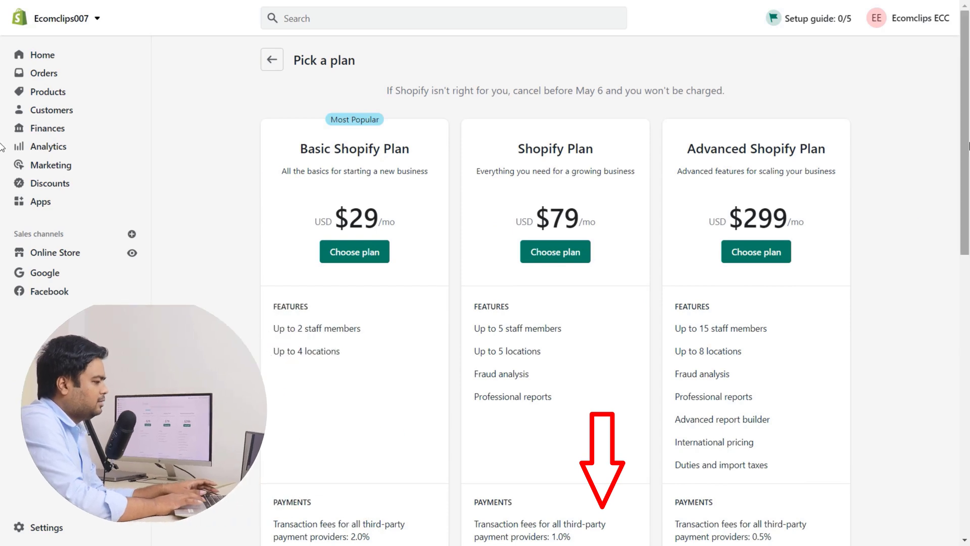
scroll(966, 170, "down", 3)
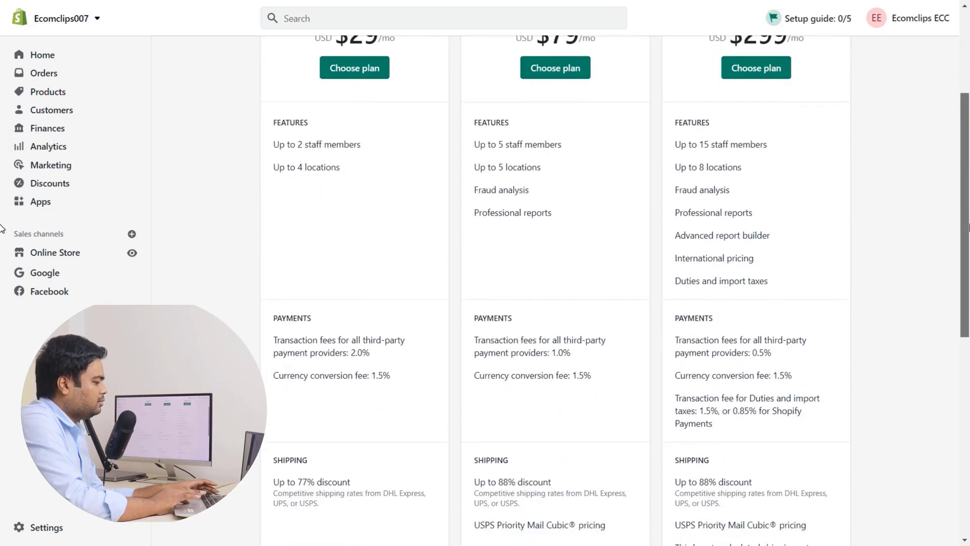
scroll(966, 170, "up", 3)
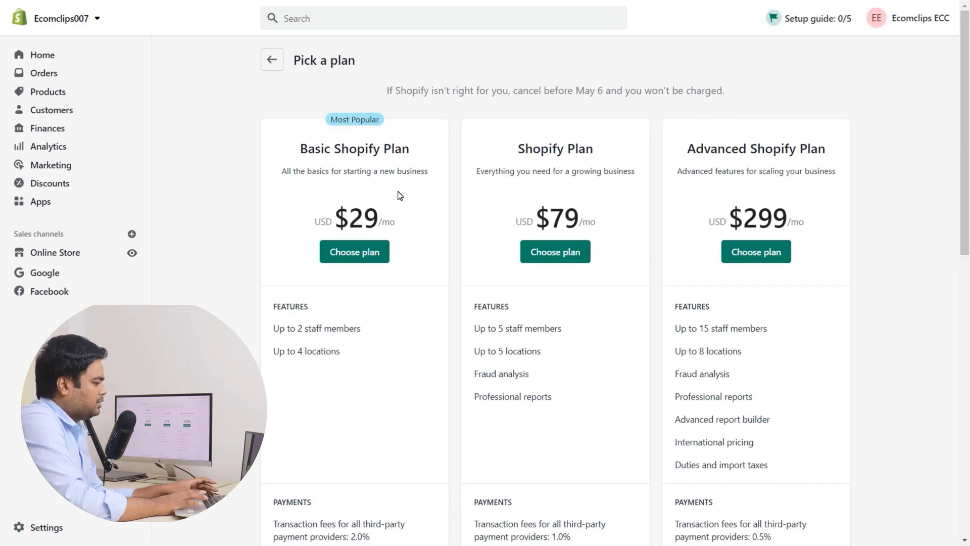
Step: Leave the plan comparison and open the Domains section of the store settings
key("alt+Left")
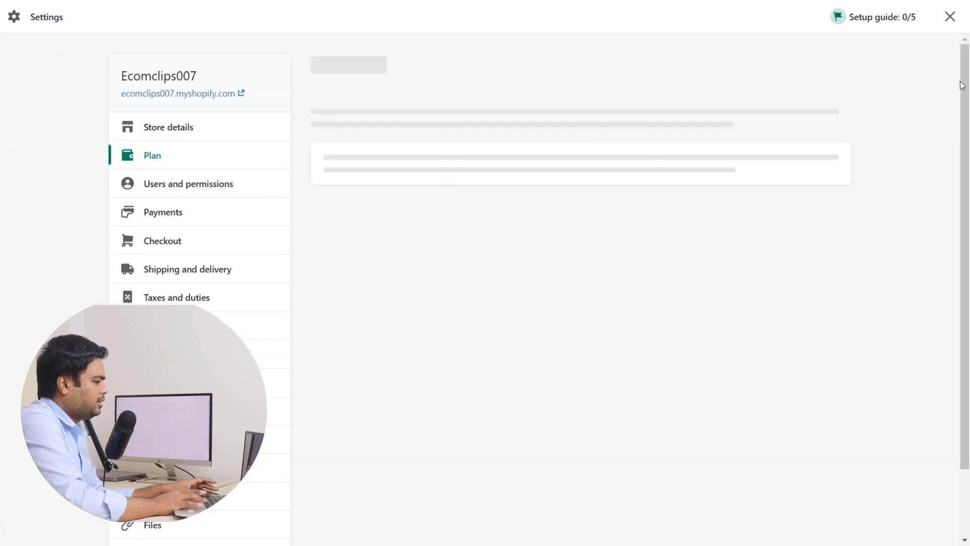
left_click_drag(962, 85, 968, 140)
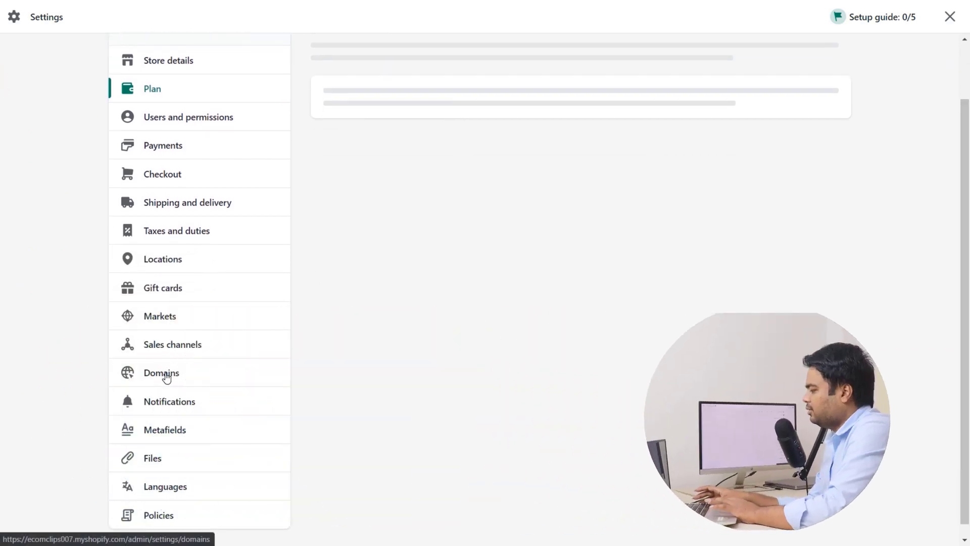
left_click(166, 377)
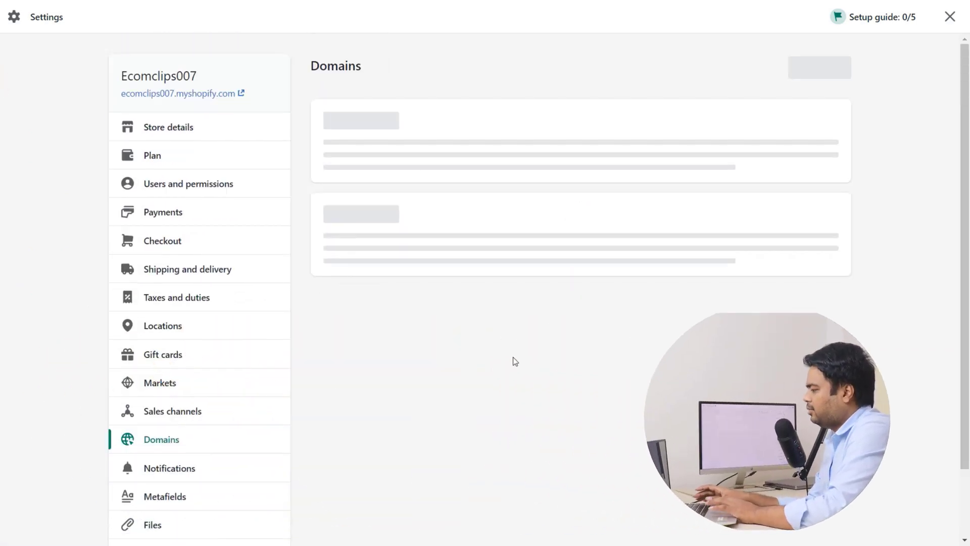